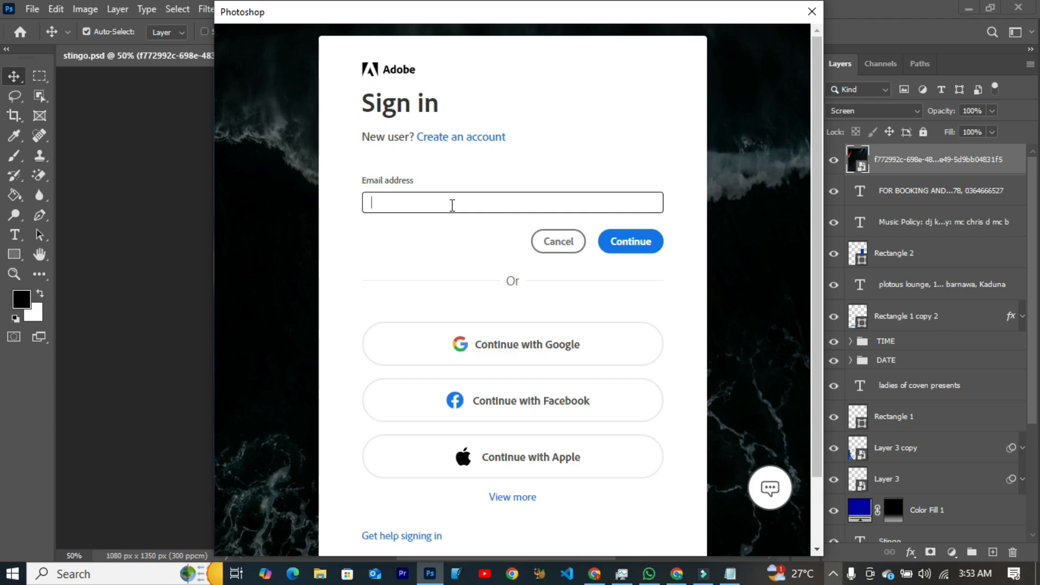
Step: Sign in to the Adobe account with the e-mail address and account password, and skip adding a backup e-mail
text(...)
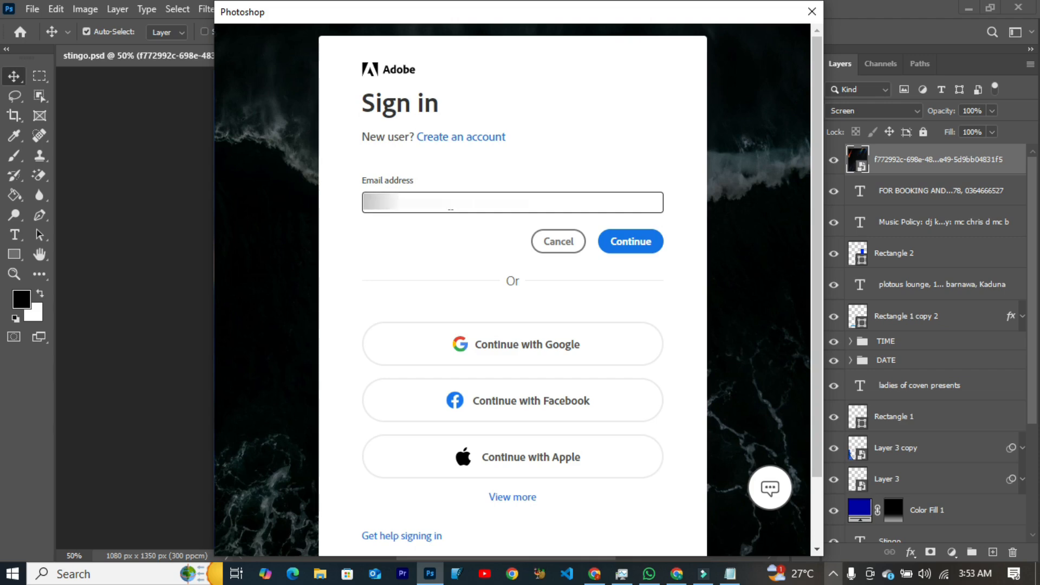
click(639, 244)
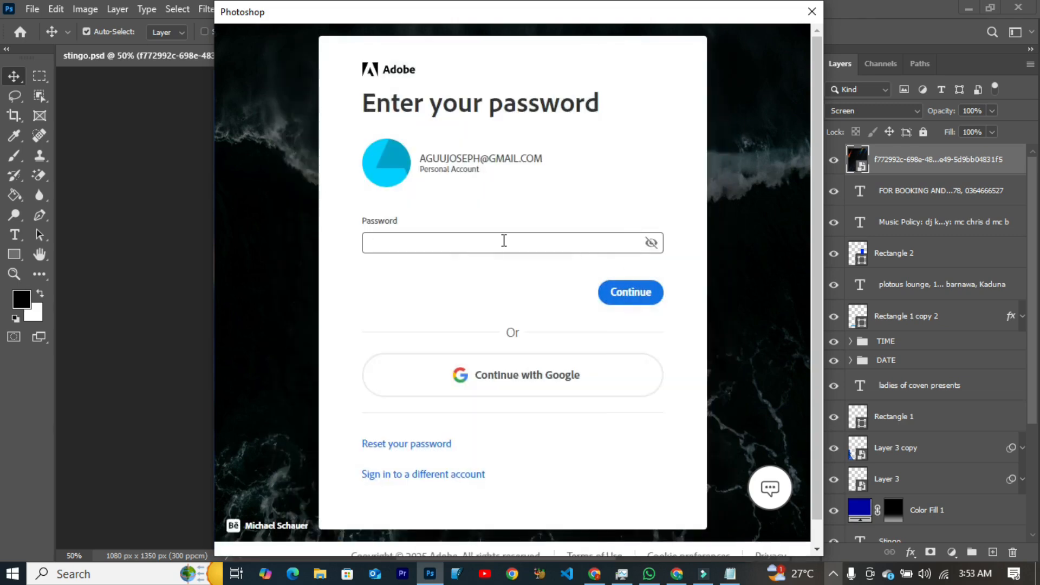
text(•••••••)
click(636, 301)
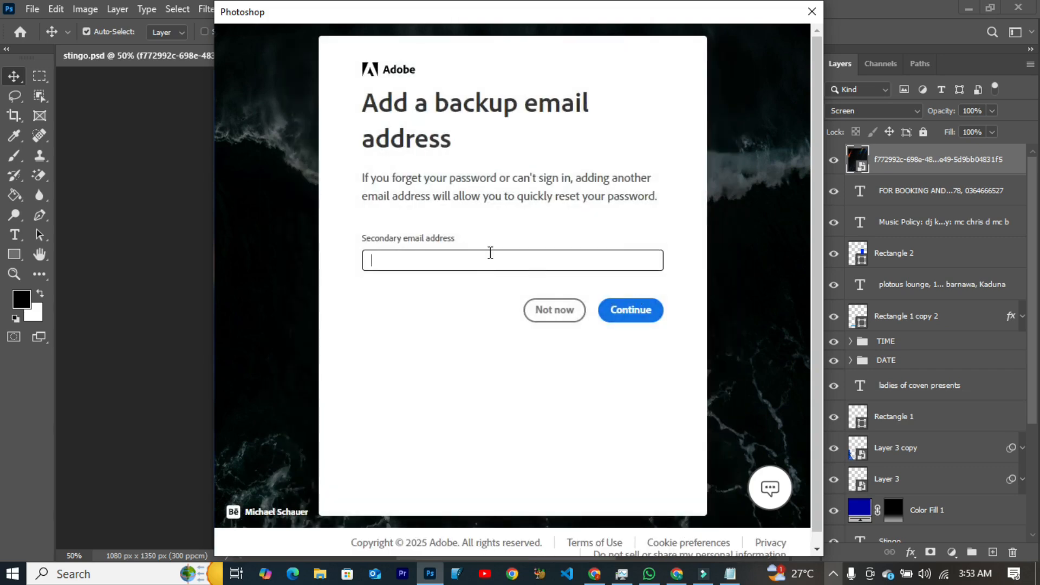
click(554, 314)
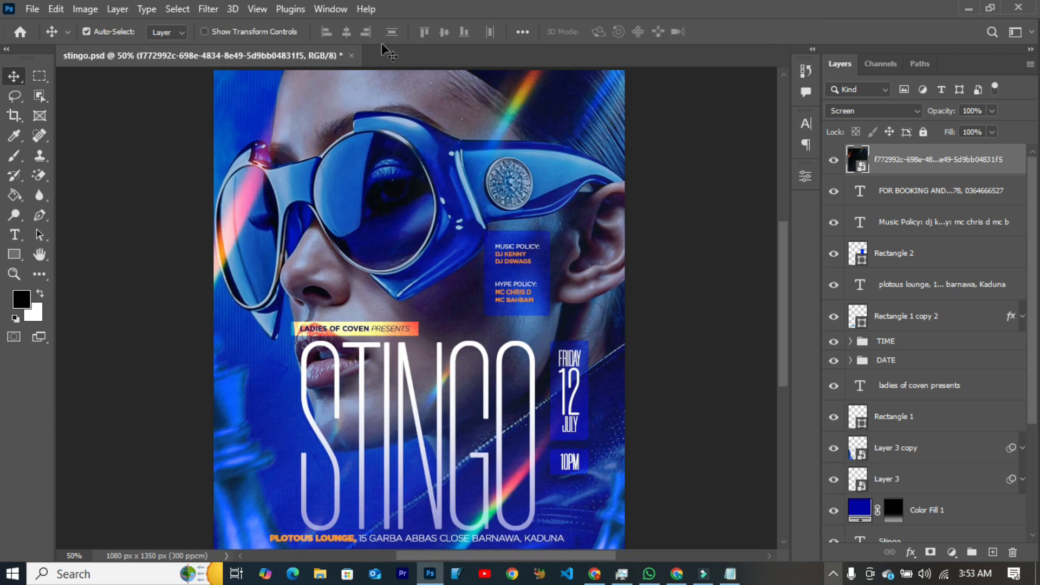
Step: Check the account sign-in status and close Photoshop
click(364, 9)
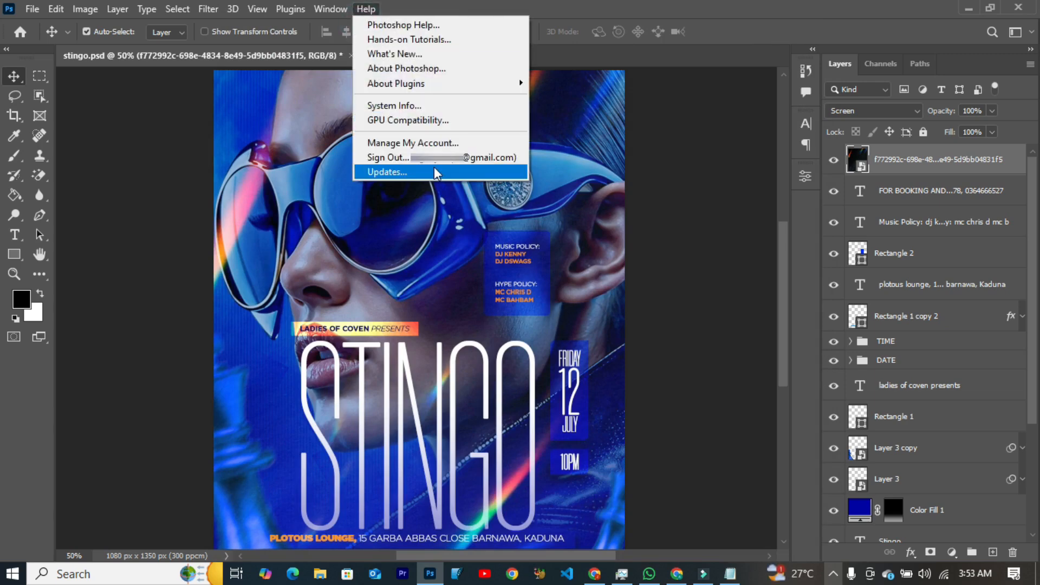
click(611, 21)
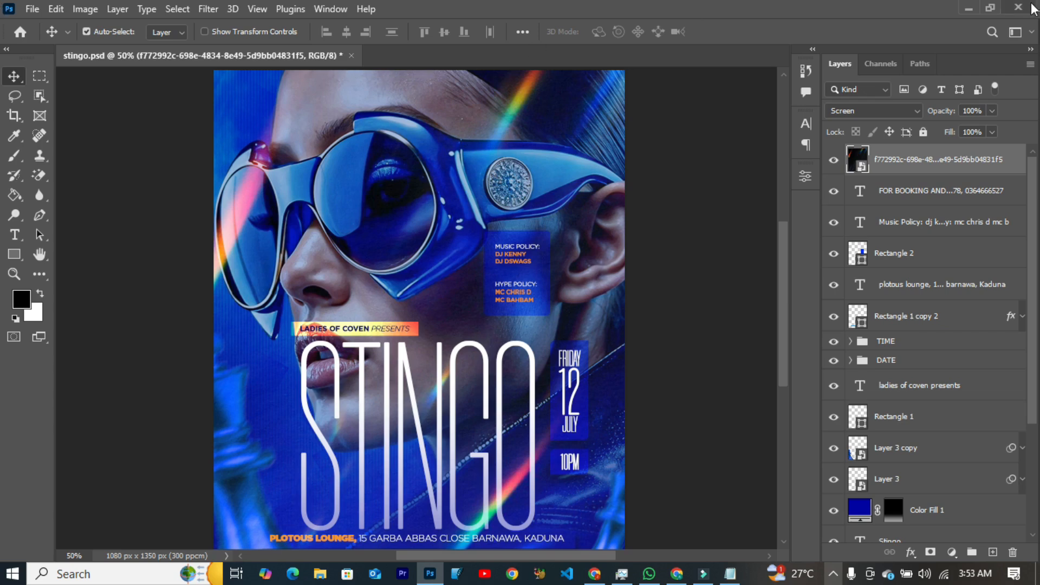
click(1027, 5)
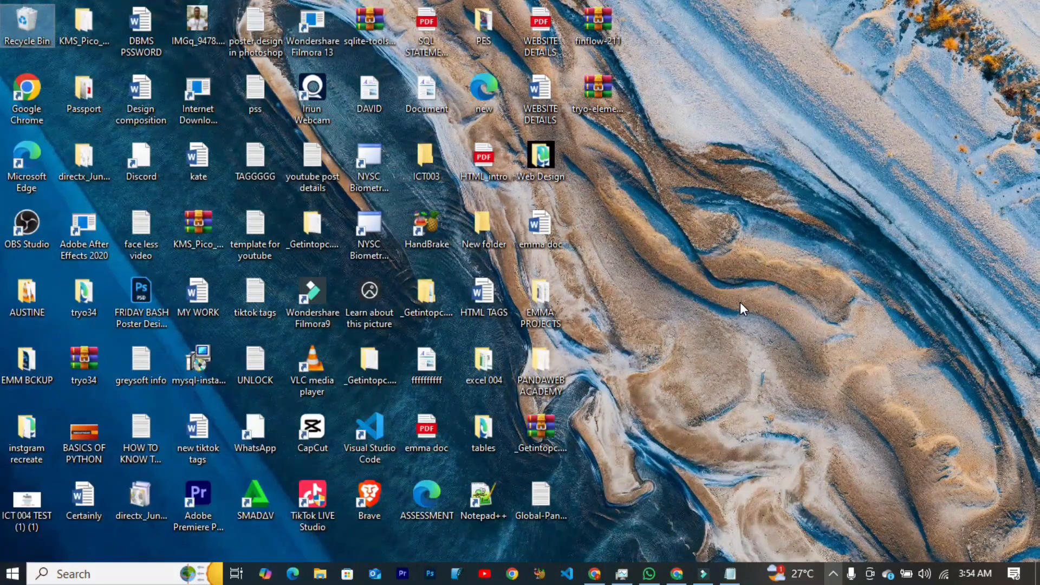
Step: Create a folder named TEMP on Local Disk (C:) in File Explorer, and close the window
click(320, 575)
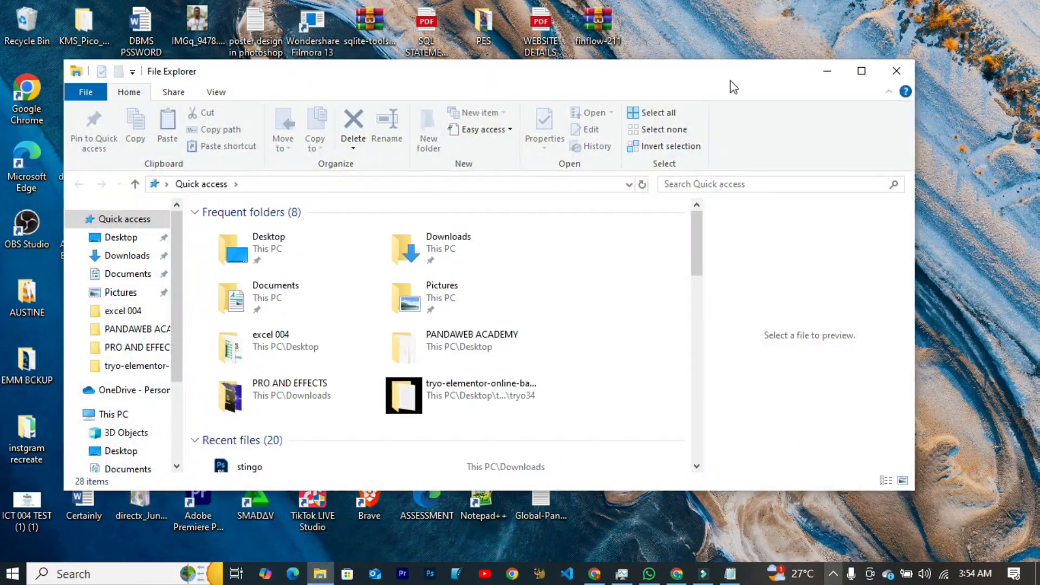
click(860, 70)
click(65, 352)
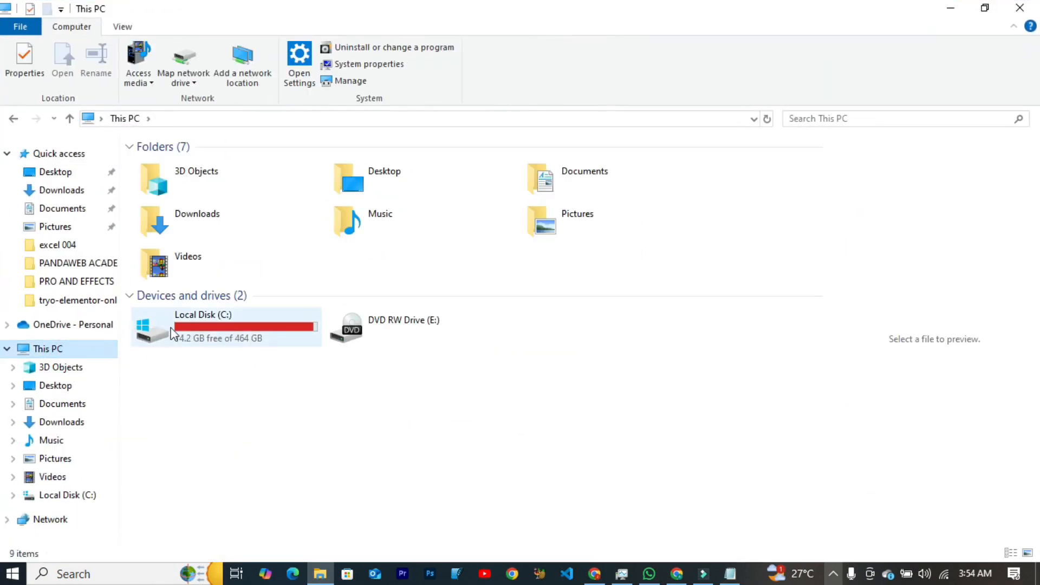
double_click(225, 323)
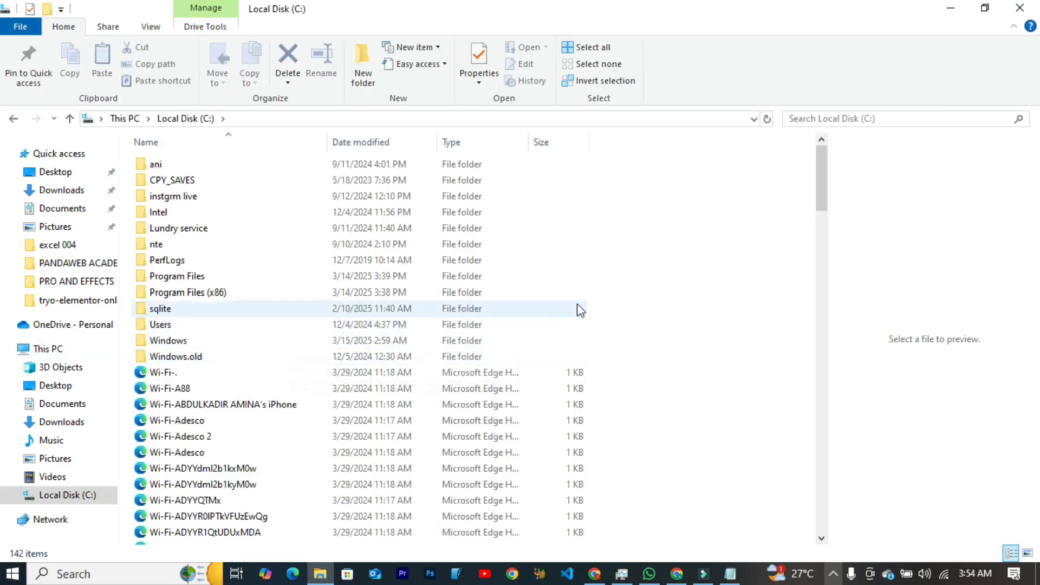
click(361, 68)
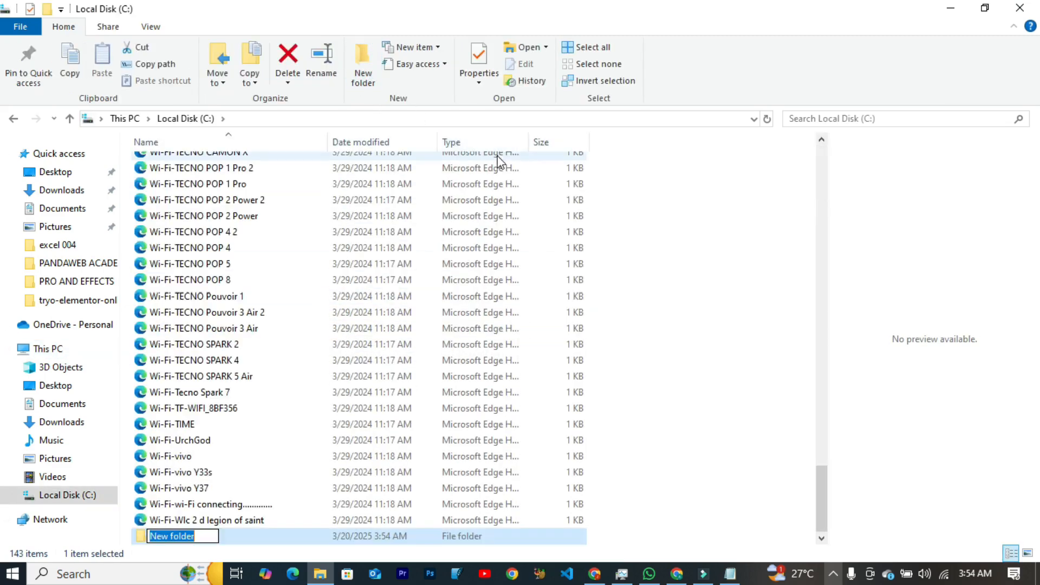
text(TEMP)
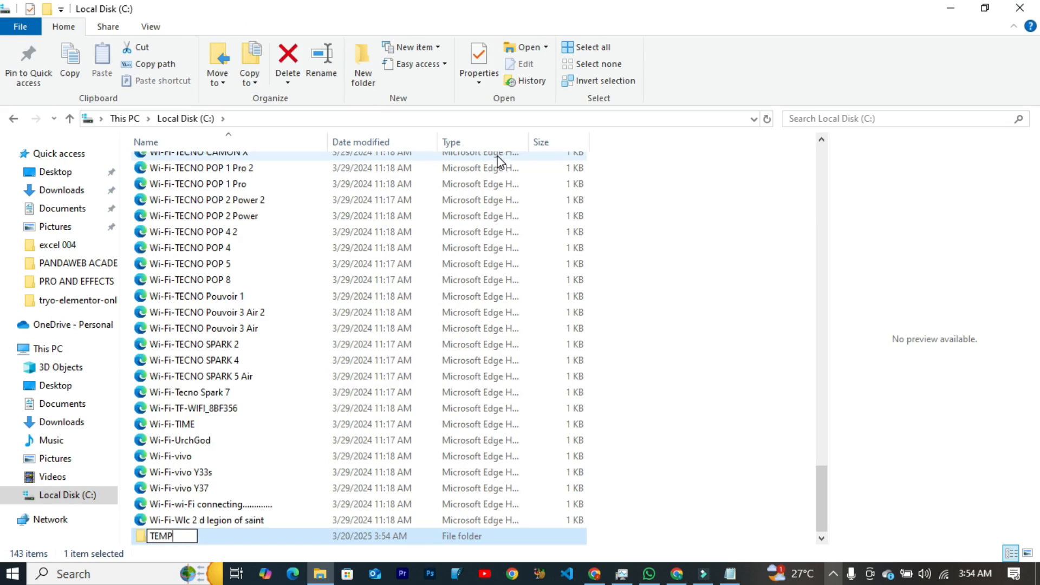
key(Return)
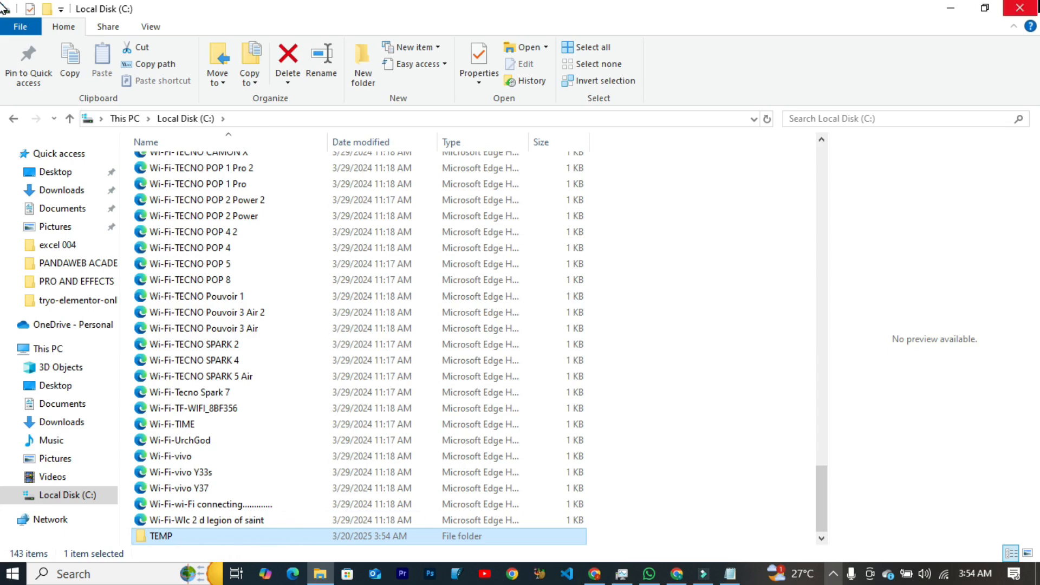
click(1022, 7)
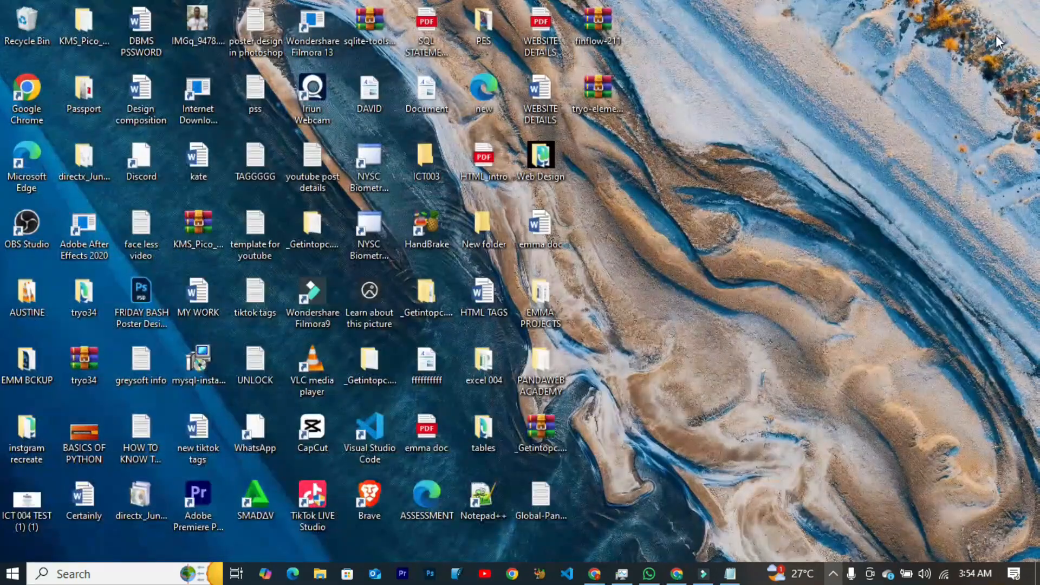
Step: Find the Windows setting for editing the system environment variables and open the Environment Variables dialog
key(super)
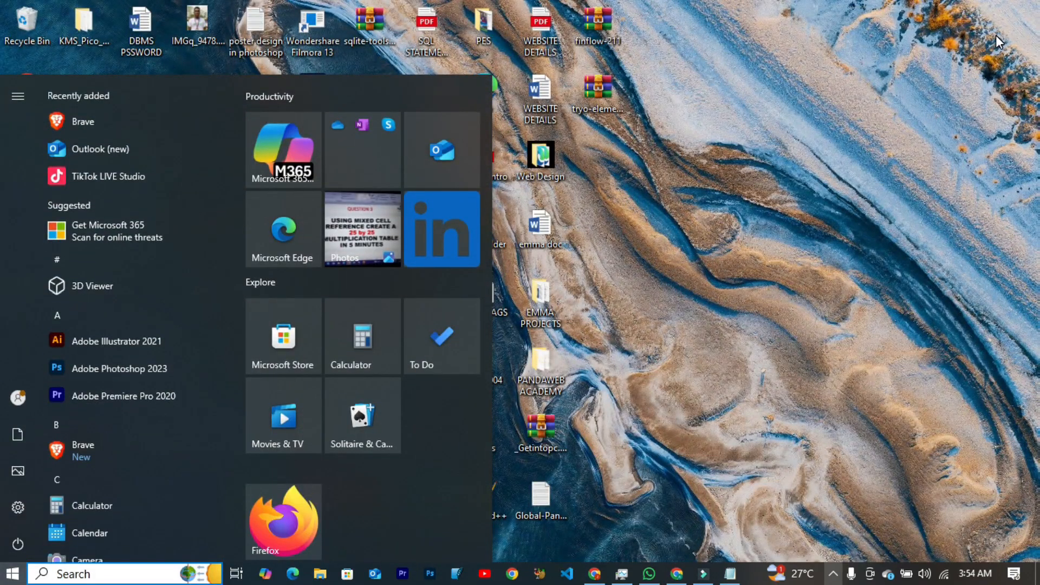
text(EDIT)
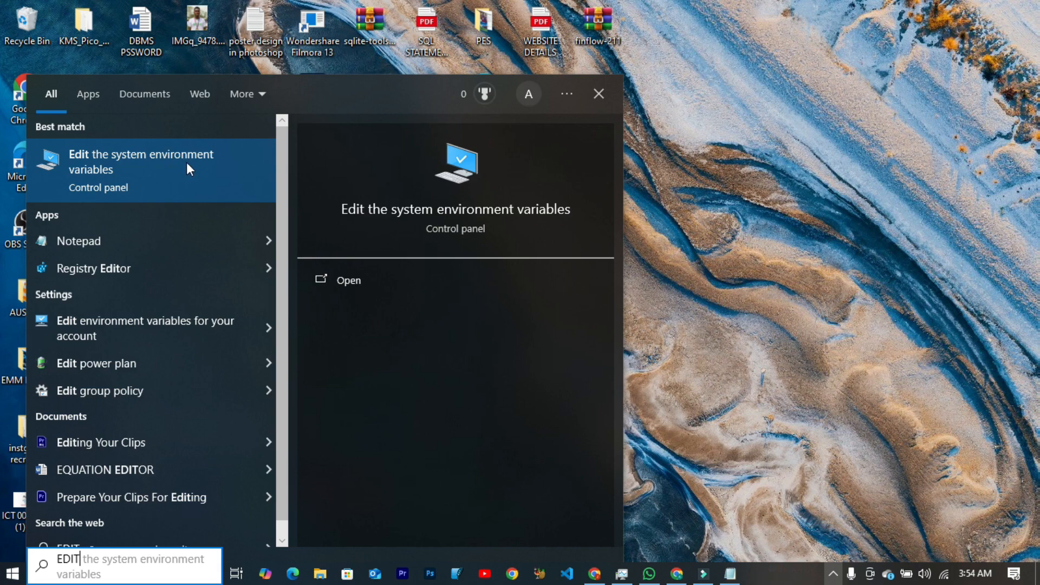
click(146, 169)
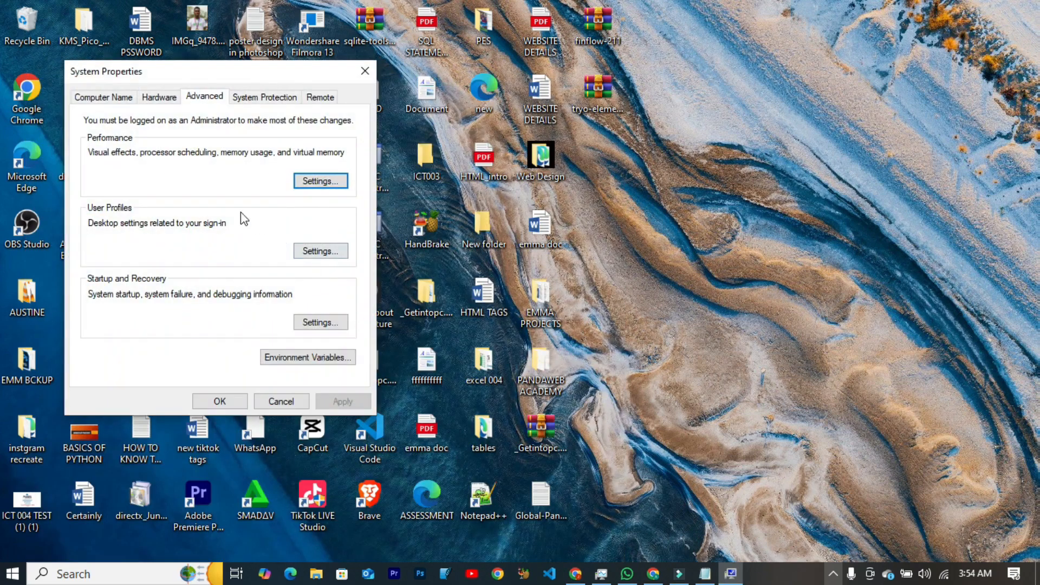
drag(177, 75, 435, 82)
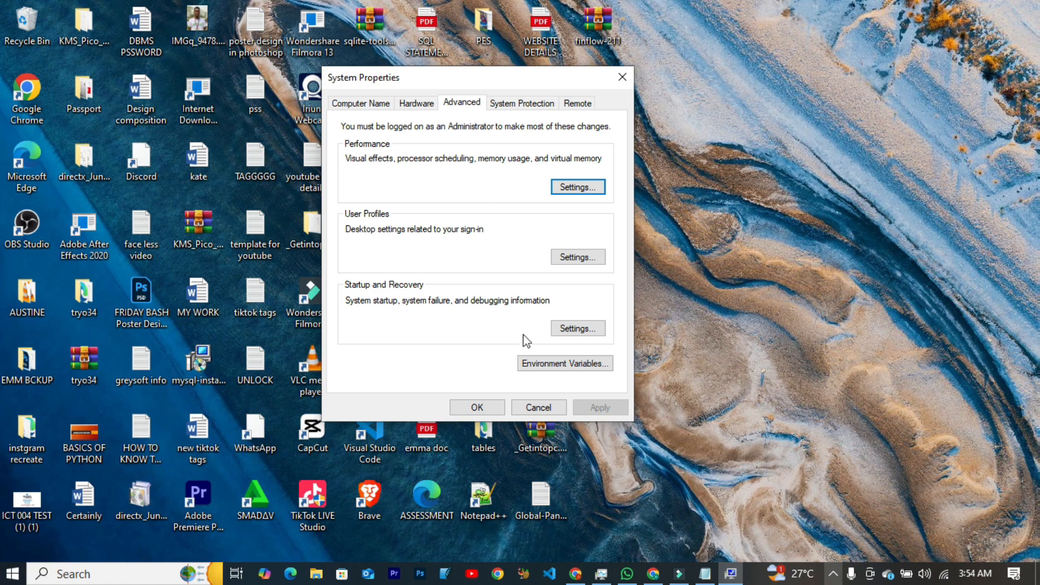
click(552, 367)
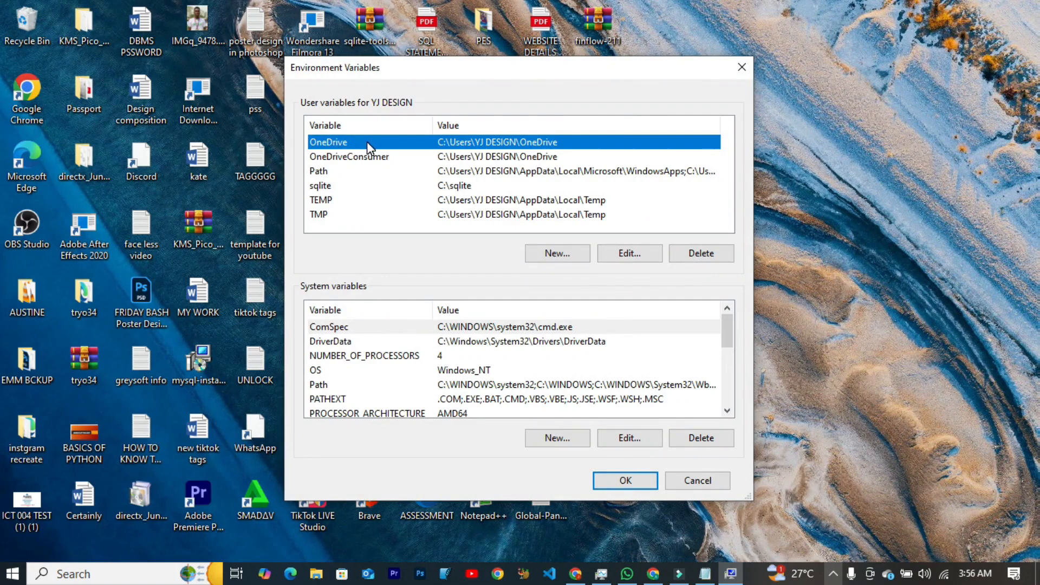
Step: Set the TEMP system variable to the folder C:\TEMP by browsing for the directory
scroll(422, 359, down, 1)
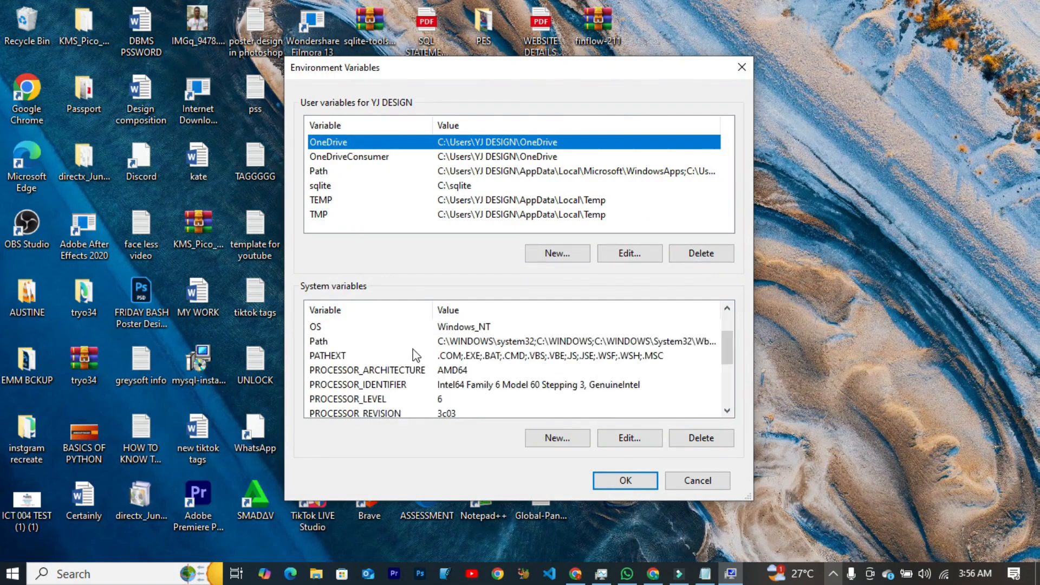
scroll(417, 356, down, 3)
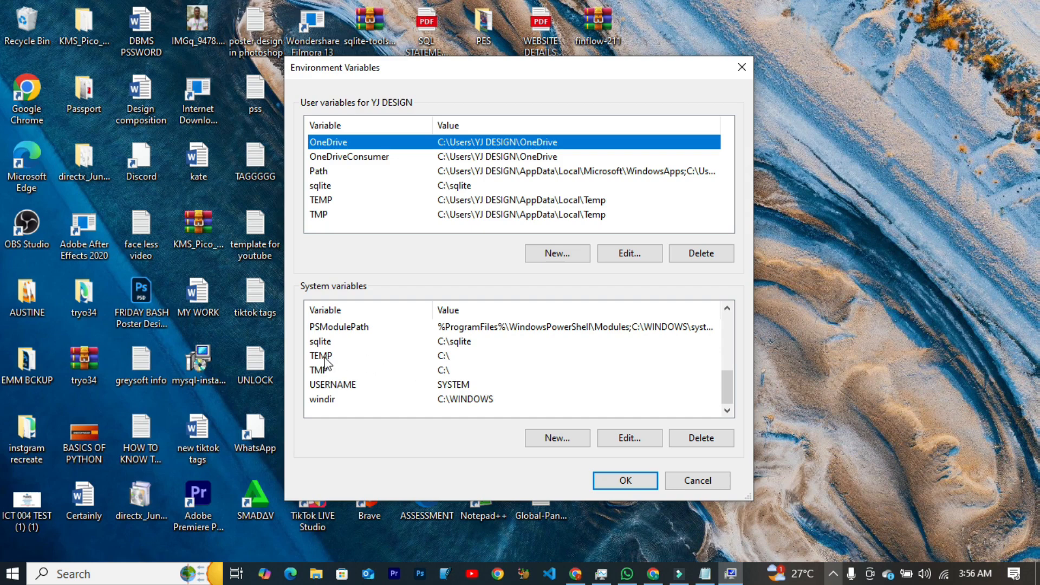
click(327, 356)
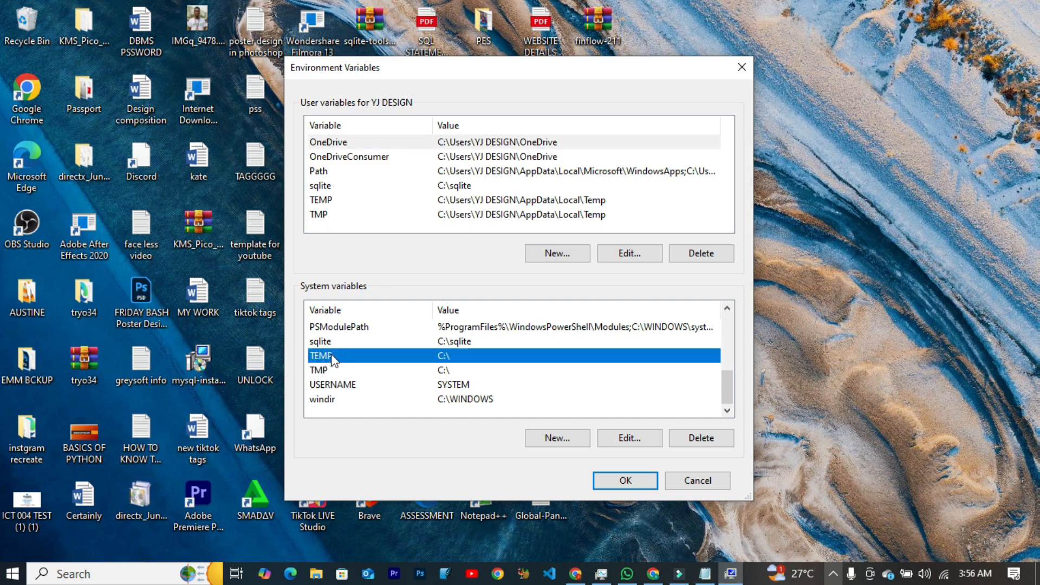
click(635, 438)
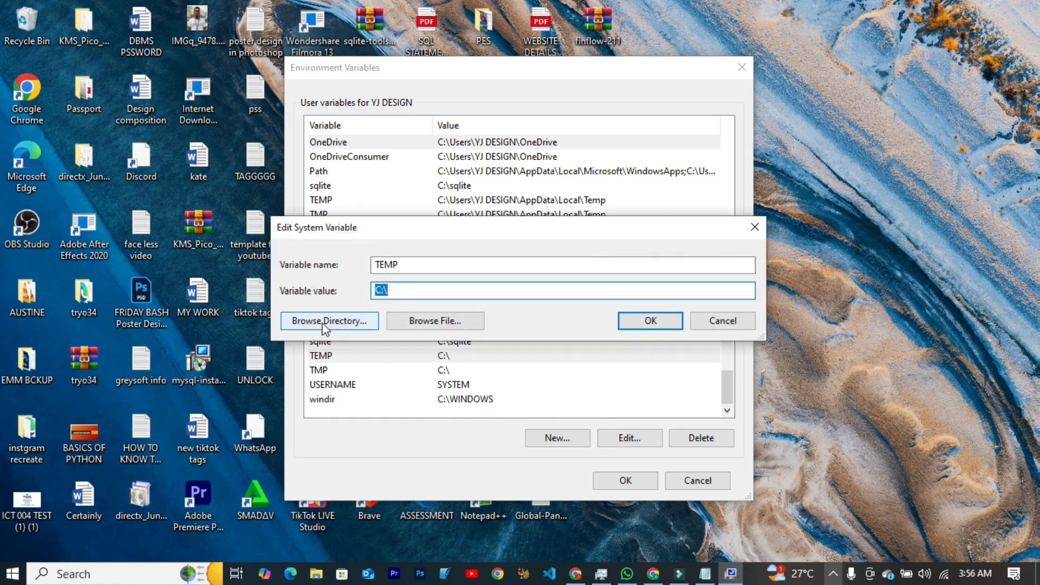
click(353, 326)
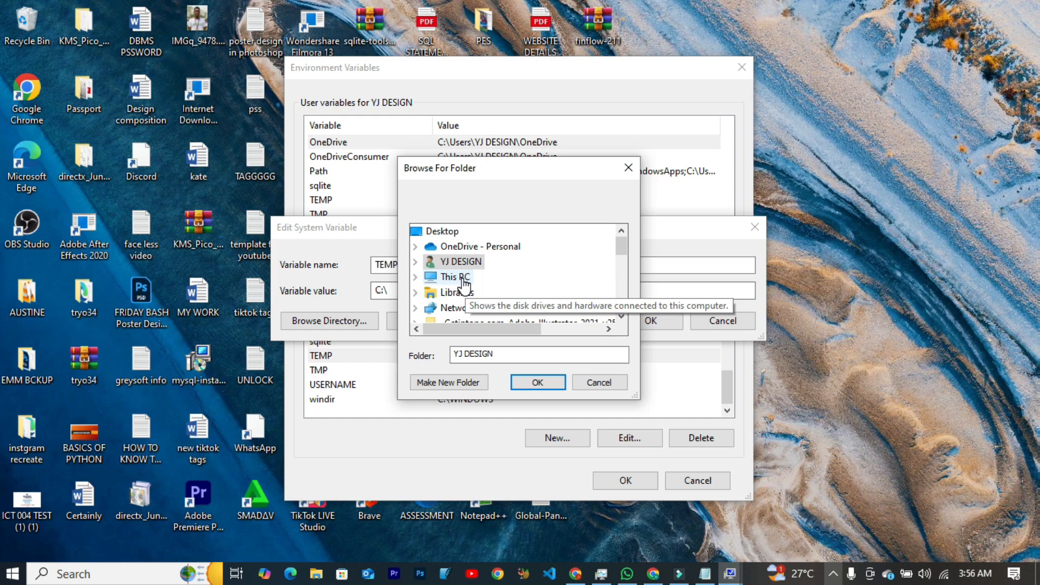
click(465, 282)
scroll(508, 302, down, 1)
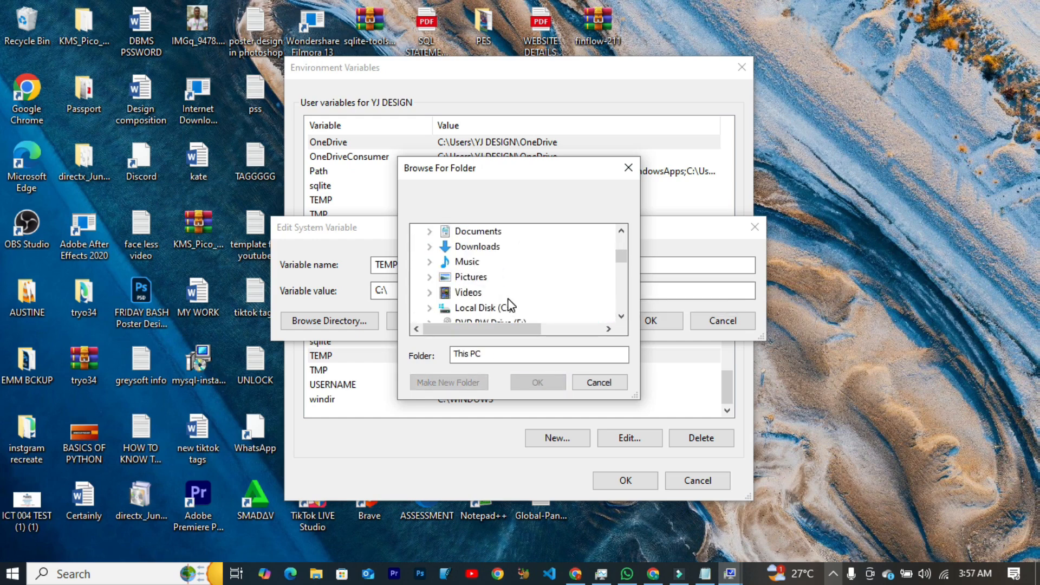
click(484, 308)
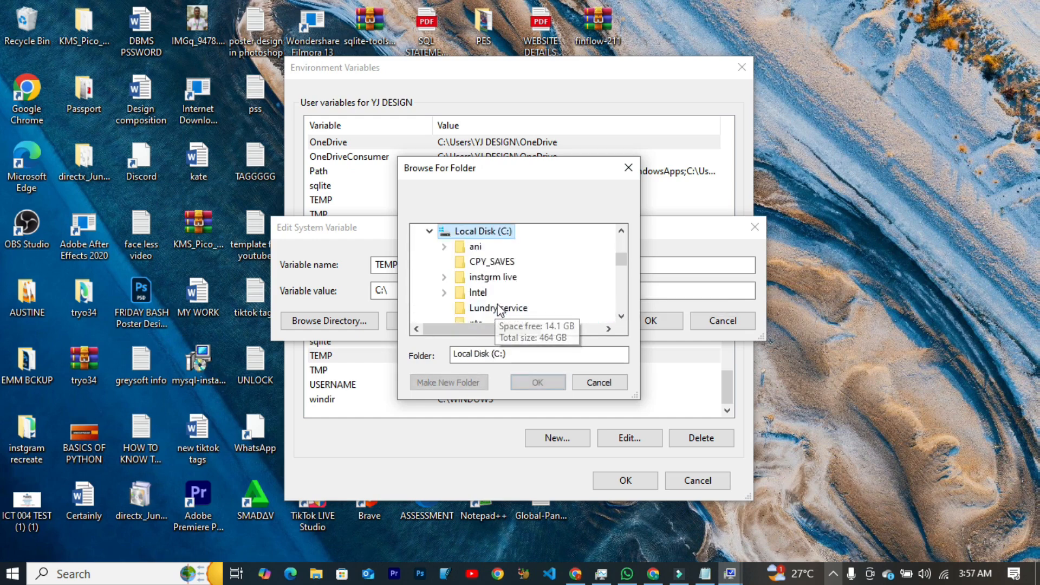
scroll(542, 287, down, 1)
scroll(540, 284, down, 1)
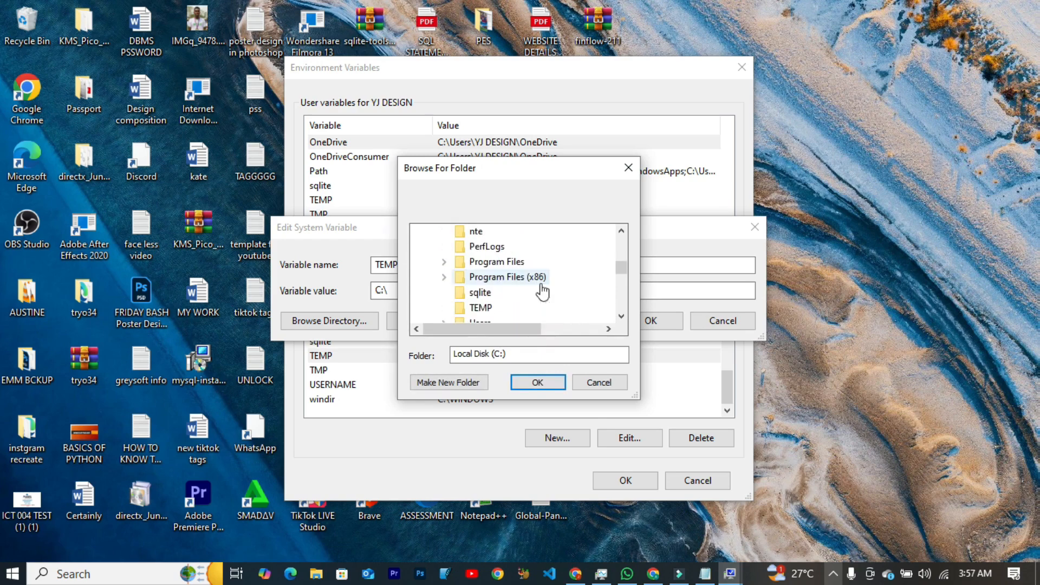
click(480, 308)
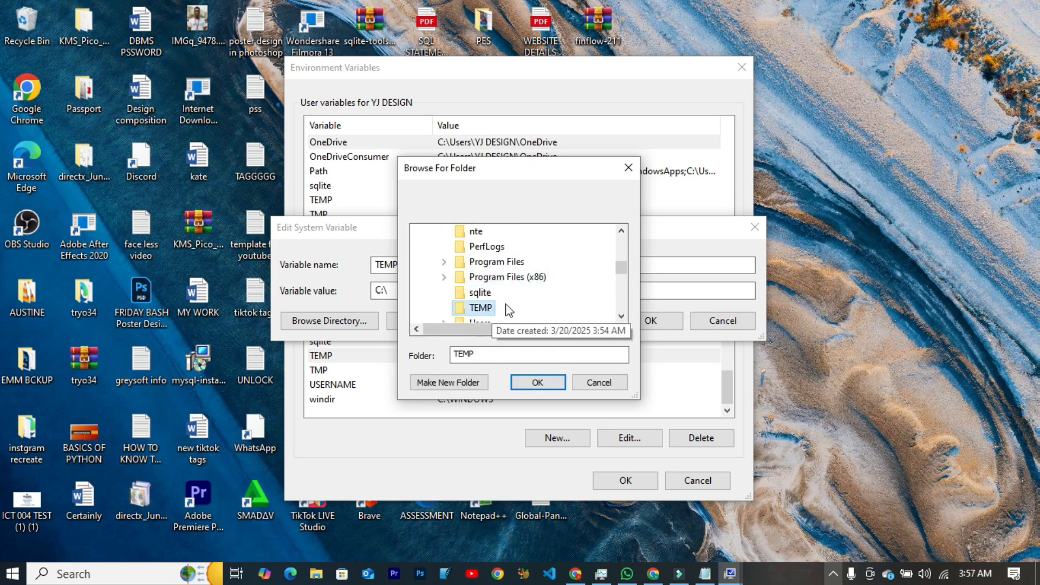
click(536, 383)
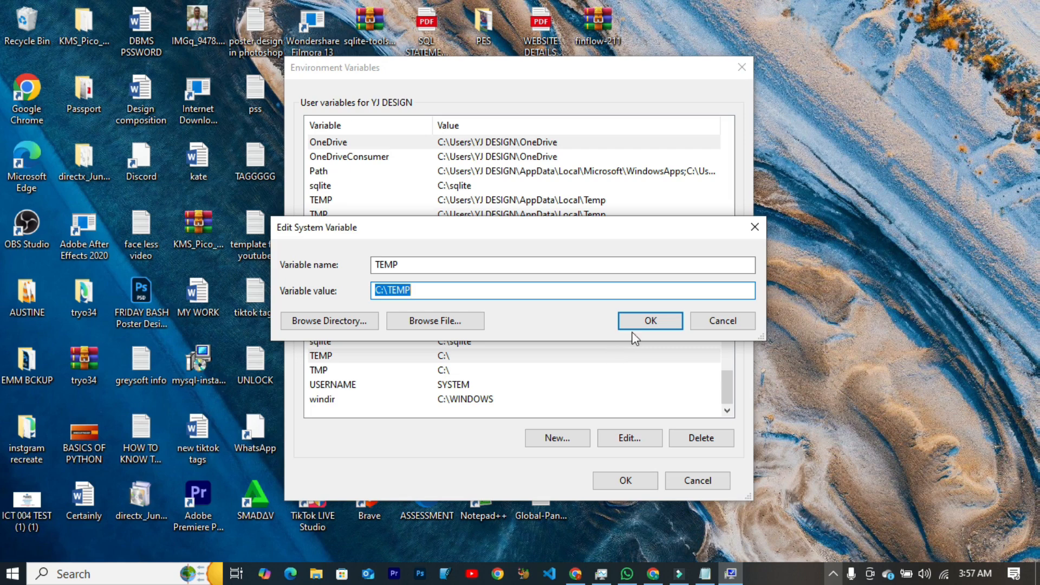
click(651, 322)
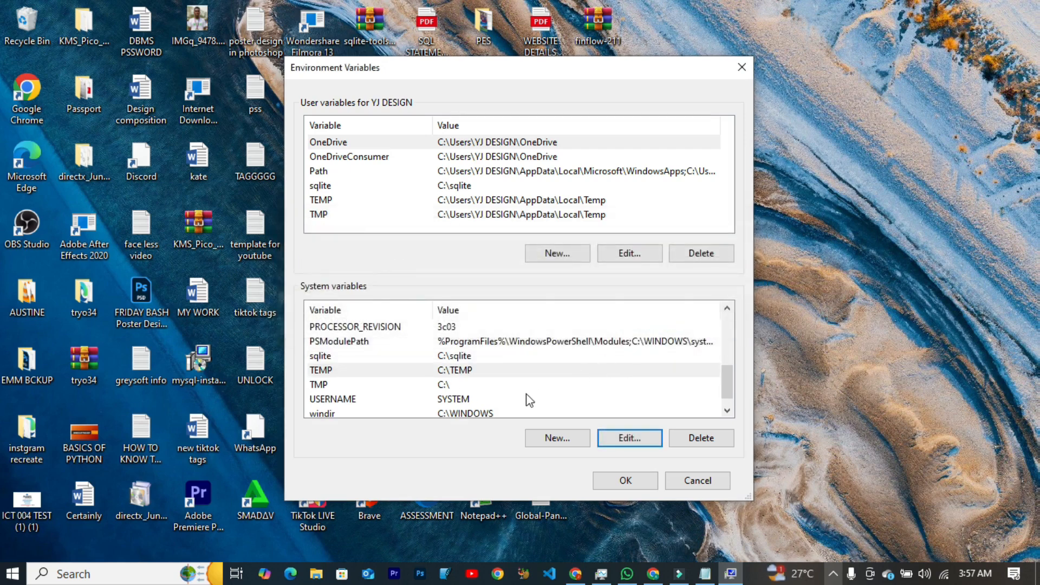
Step: Set the TMP system variable to the folder C:\TEMP by browsing for the directory, and save the changes through System Properties
click(320, 385)
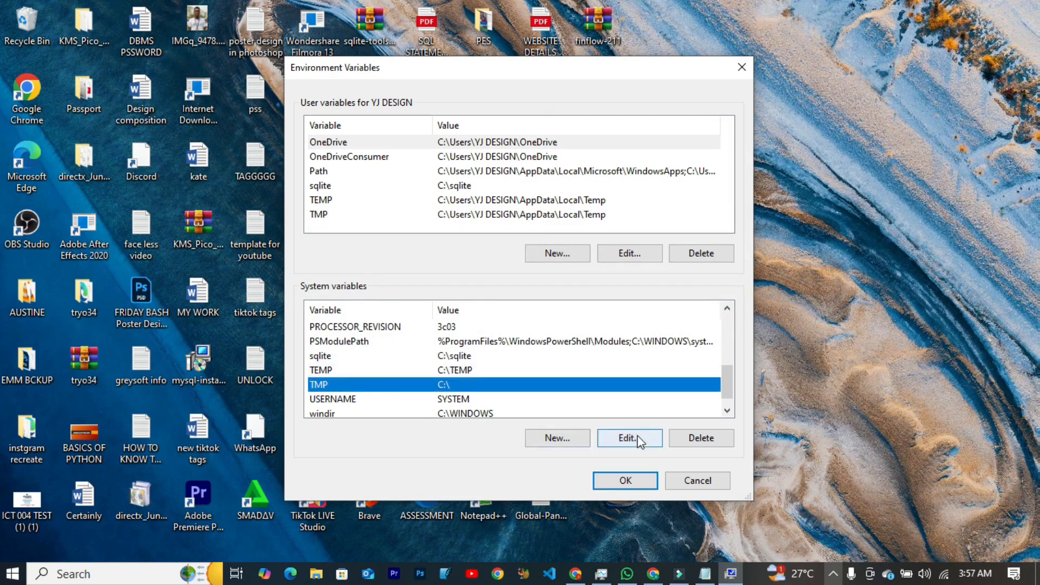
click(634, 436)
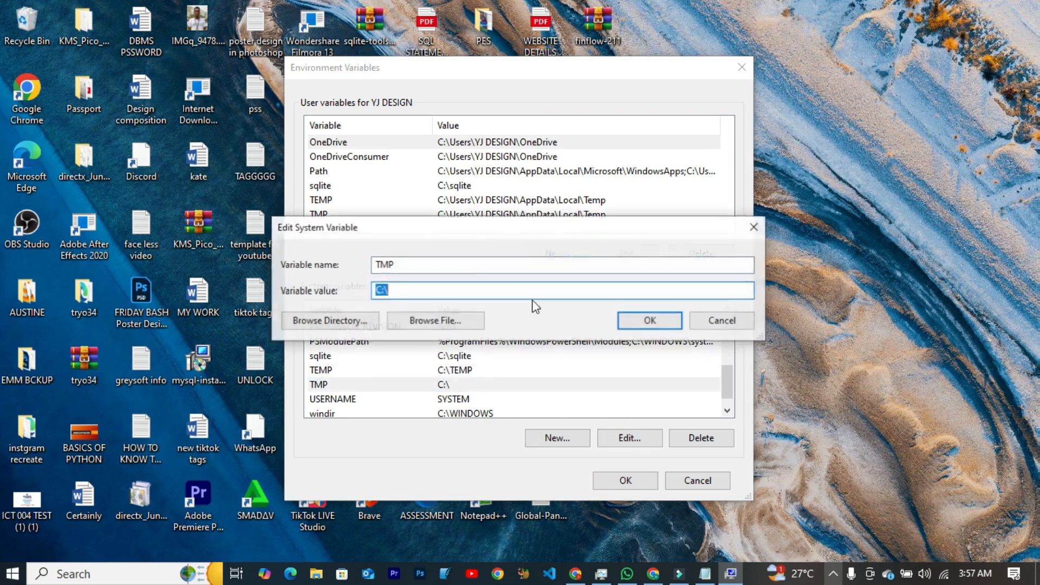
click(341, 322)
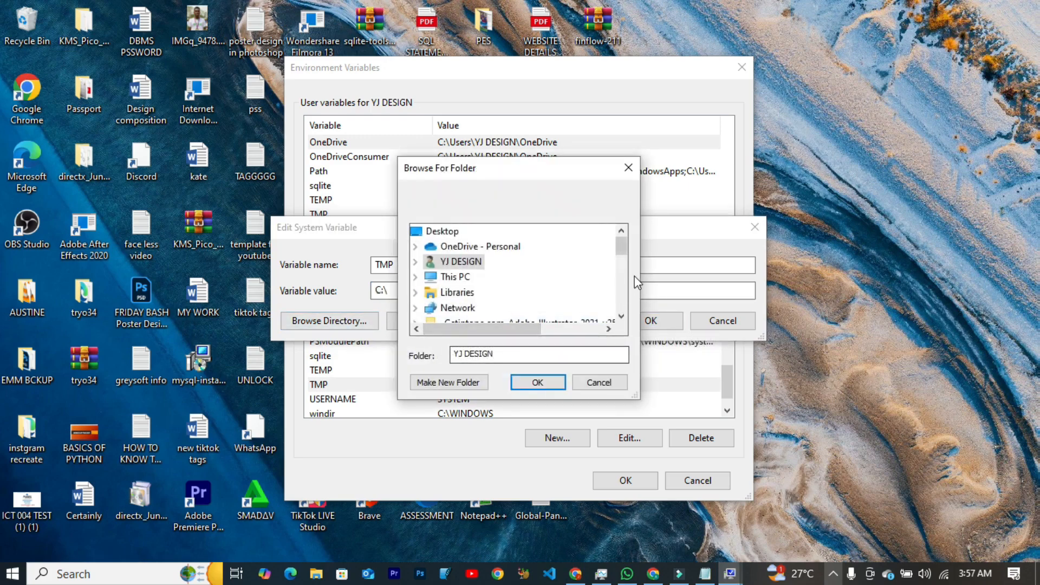
drag(621, 248, 622, 254)
double_click(431, 246)
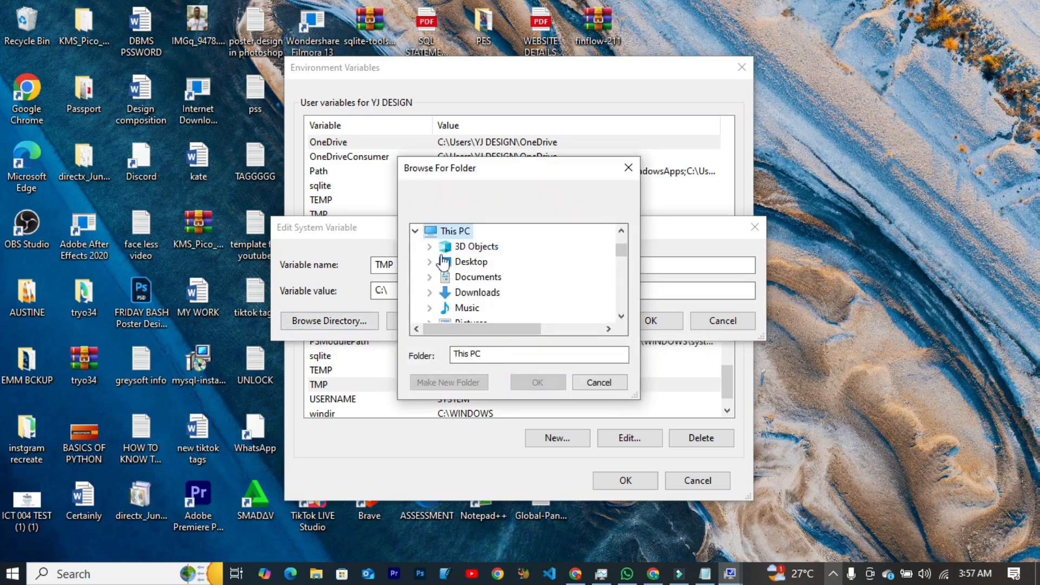
scroll(487, 301, down, 1)
scroll(506, 281, down, 1)
double_click(499, 262)
scroll(515, 279, down, 3)
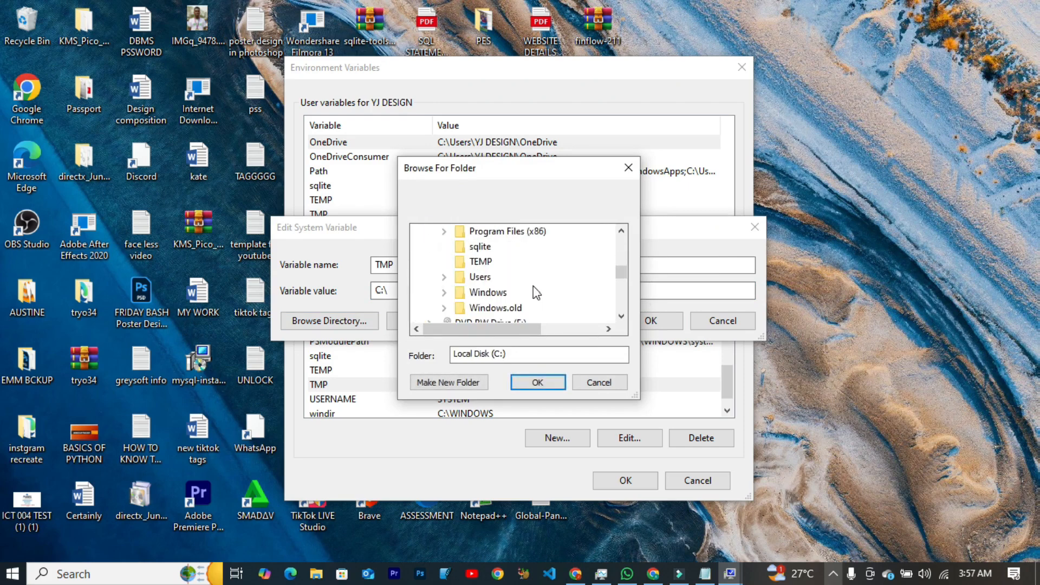
click(481, 261)
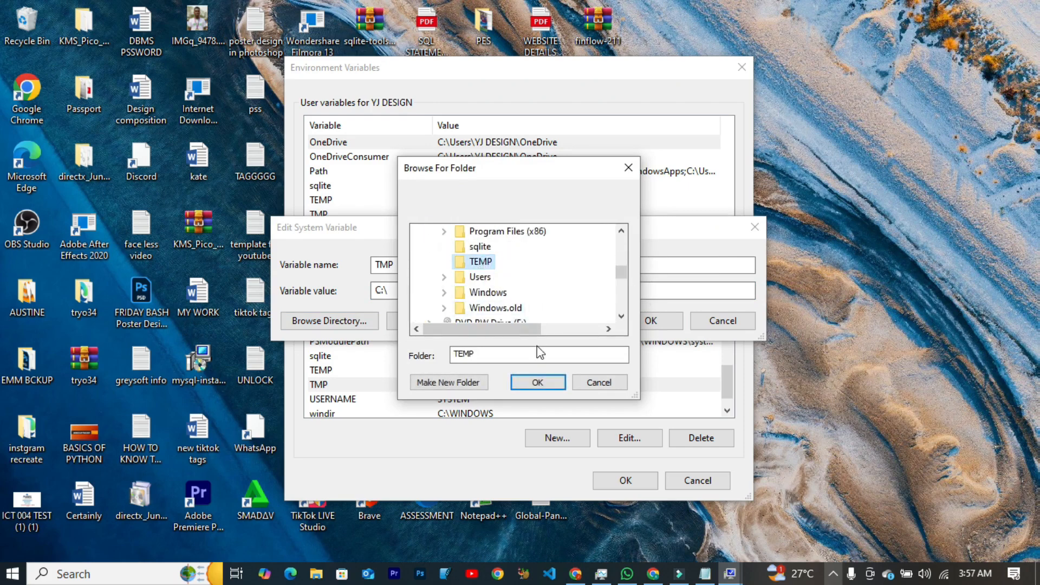
click(537, 382)
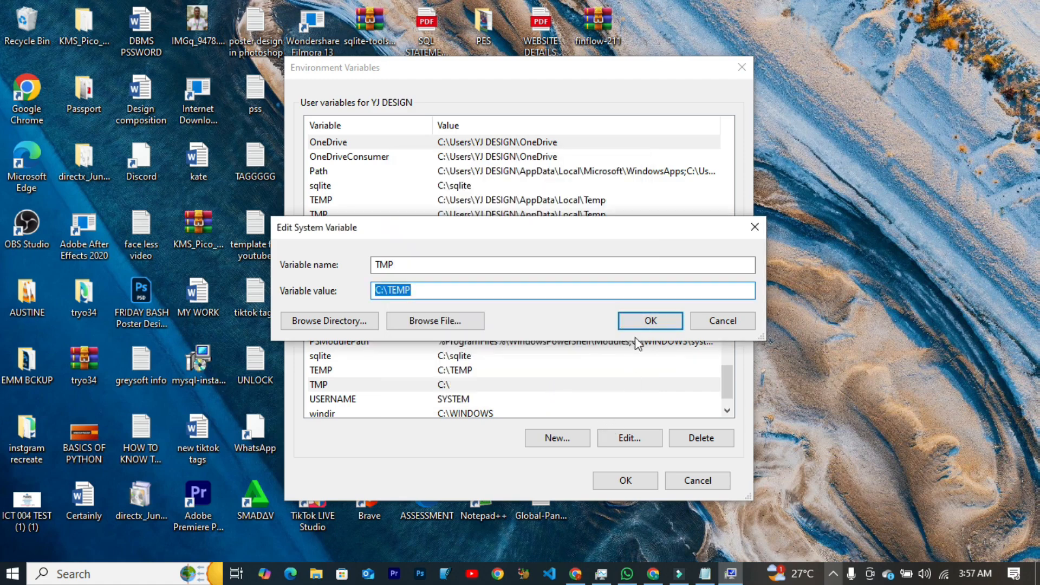
click(650, 320)
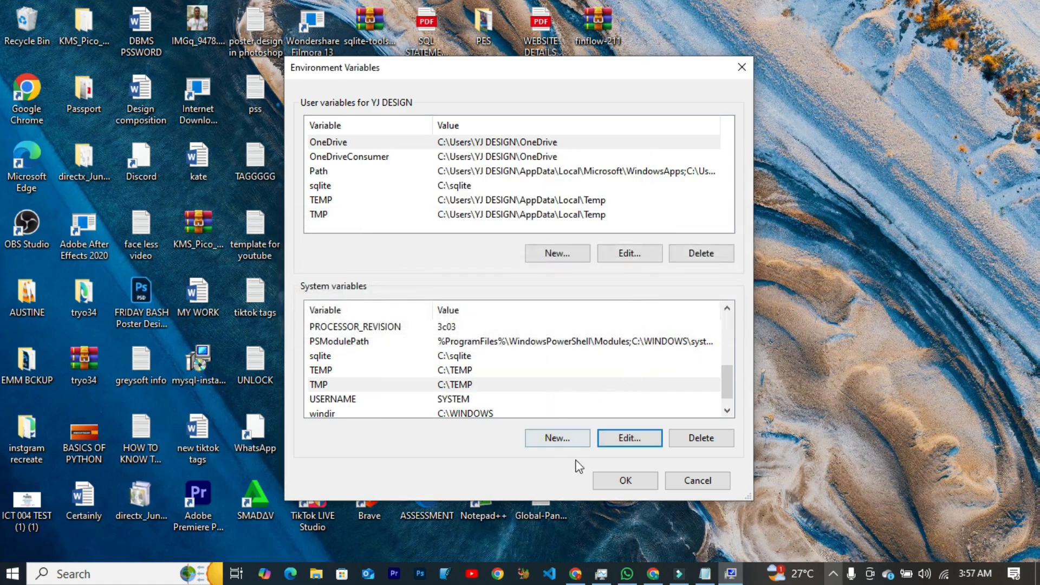
click(635, 478)
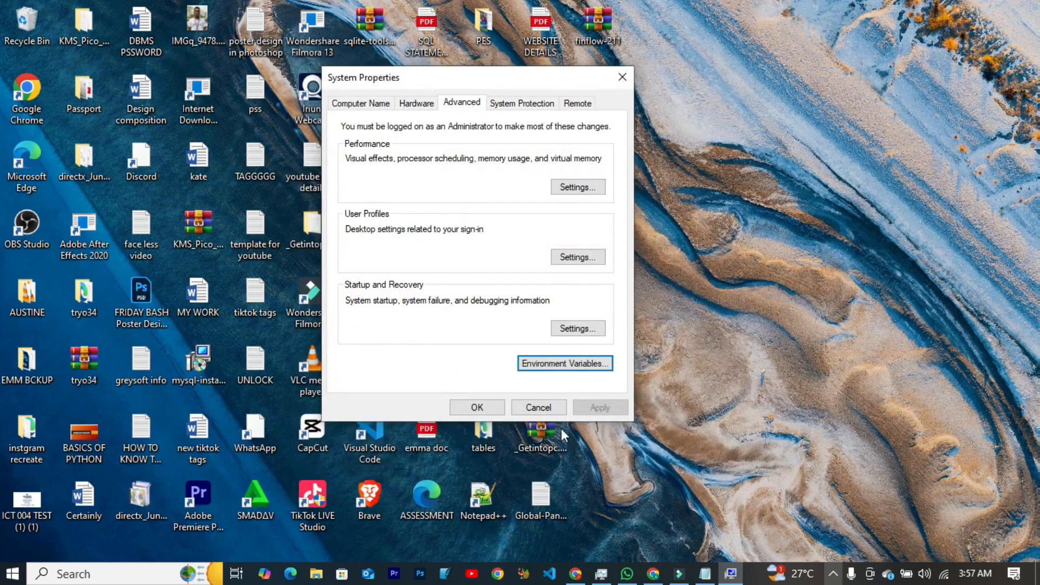
click(476, 407)
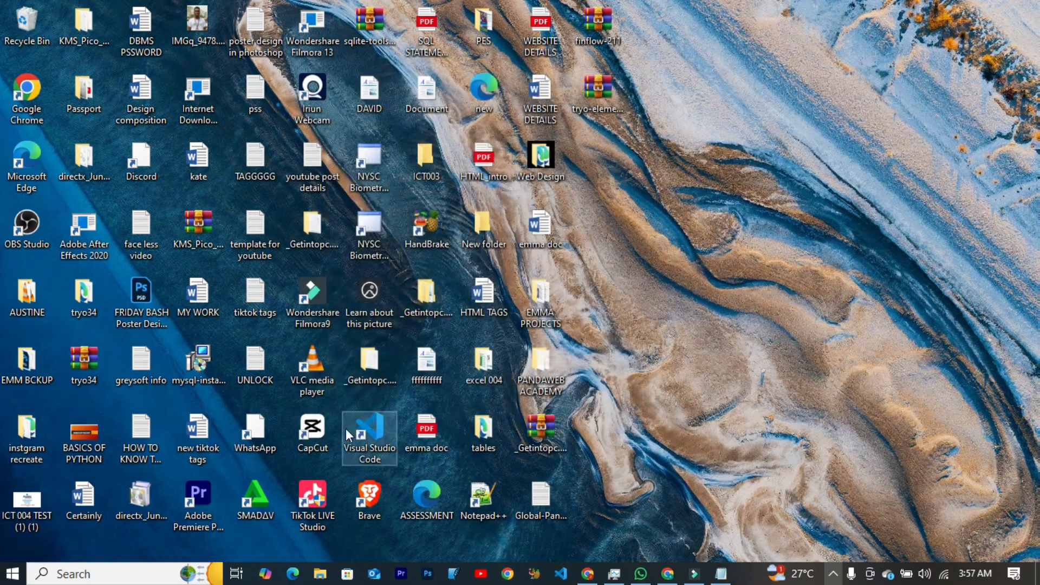
Step: Launch Photoshop and check the cloud storage and sync status from its home screen
click(430, 574)
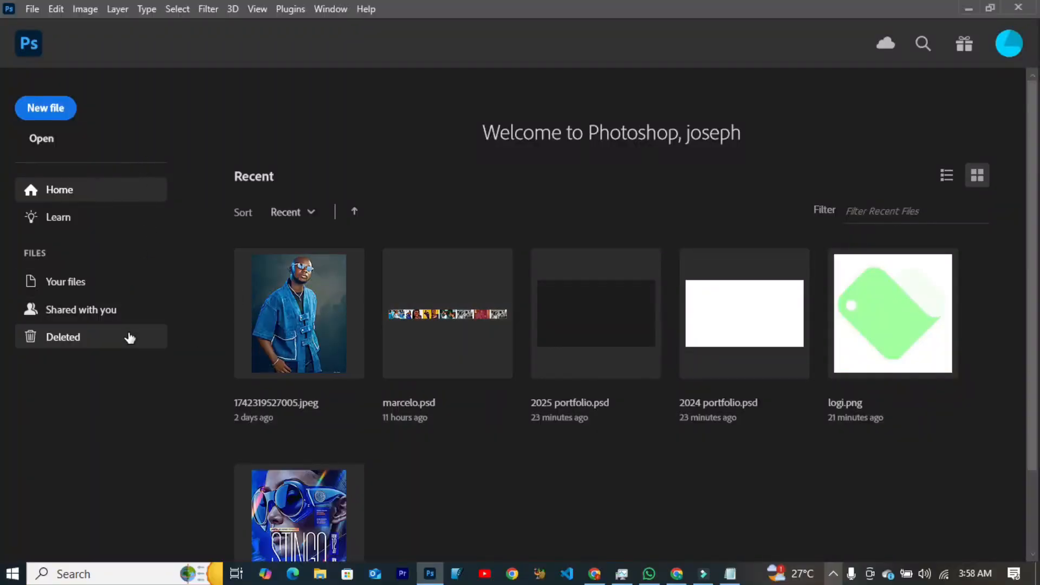
click(886, 44)
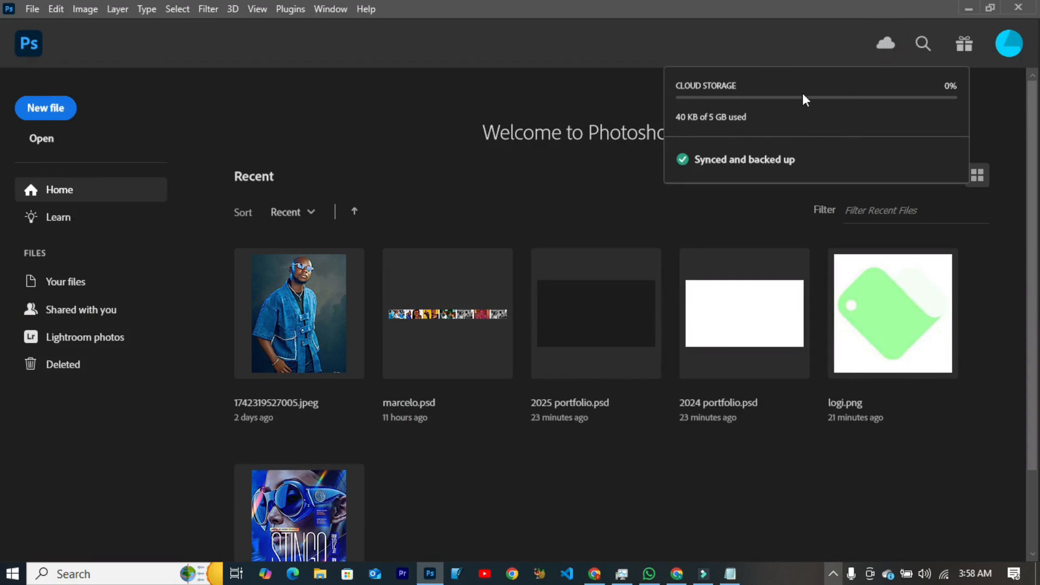
click(663, 44)
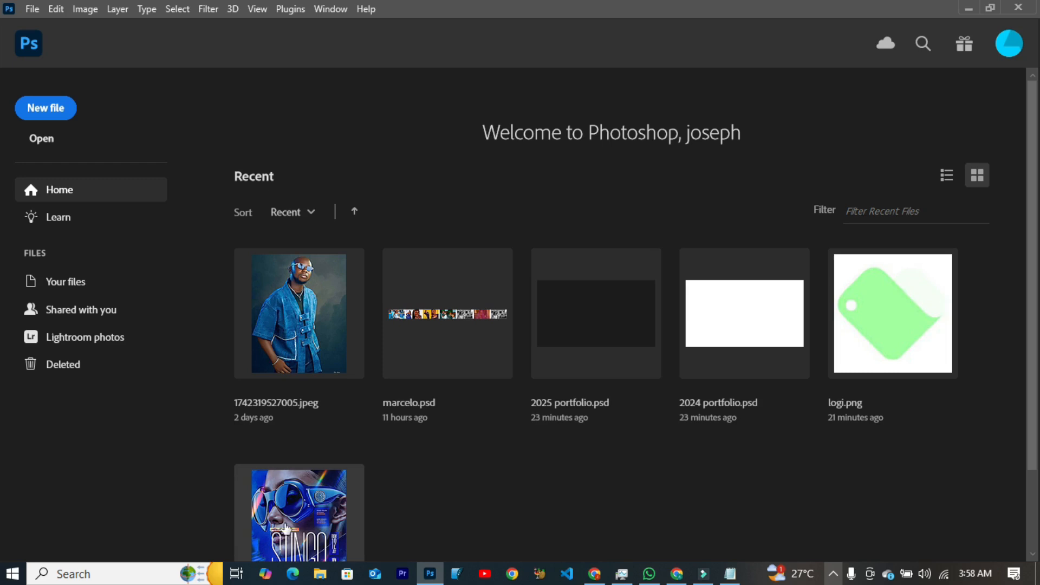
scroll(331, 504, down, 2)
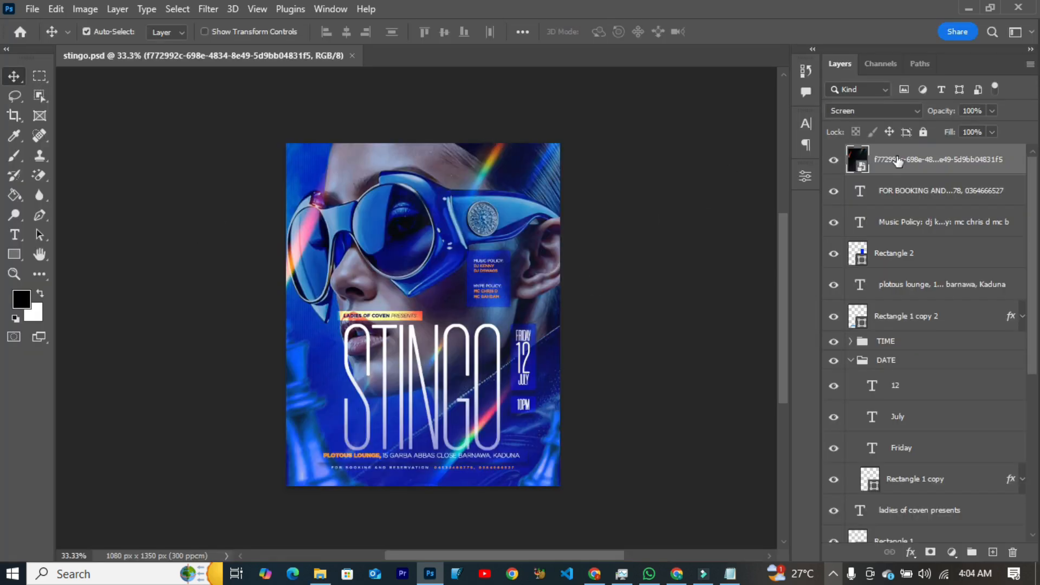
Step: Open Neural Filters for the selected top layer of stingo.psd and start downloading the Smart Portrait filter
click(208, 9)
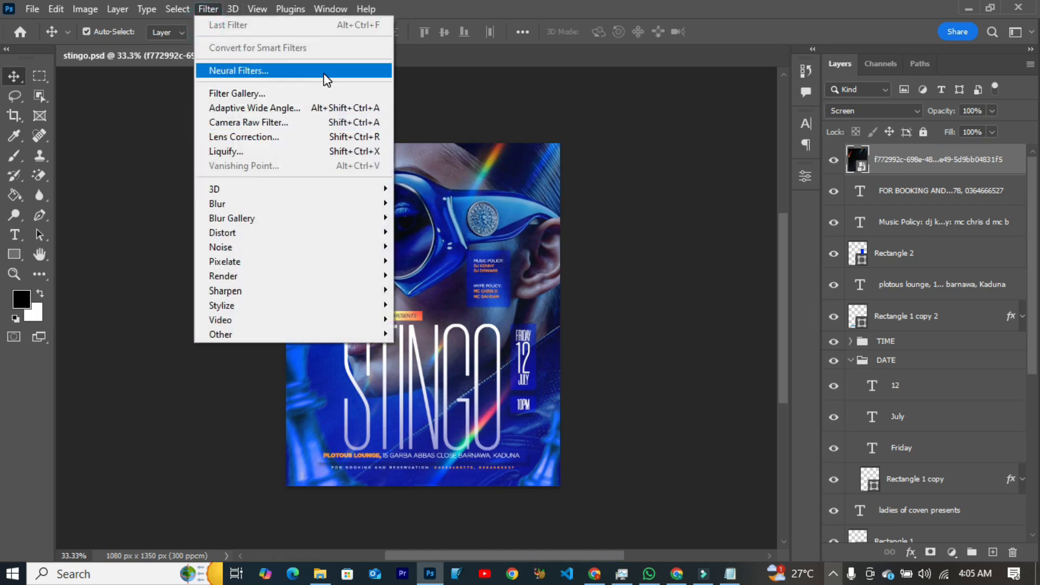
click(323, 73)
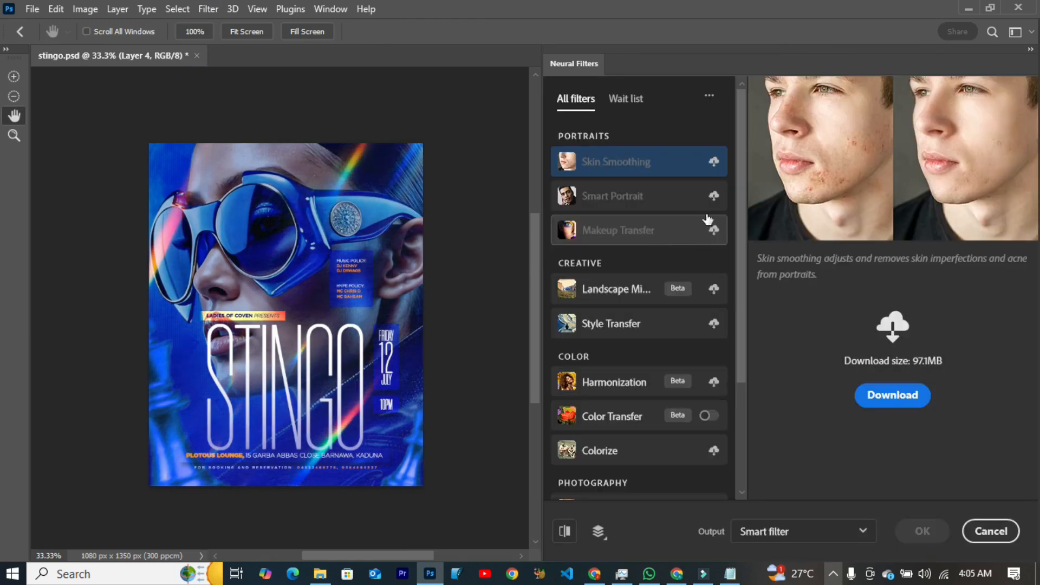
click(666, 201)
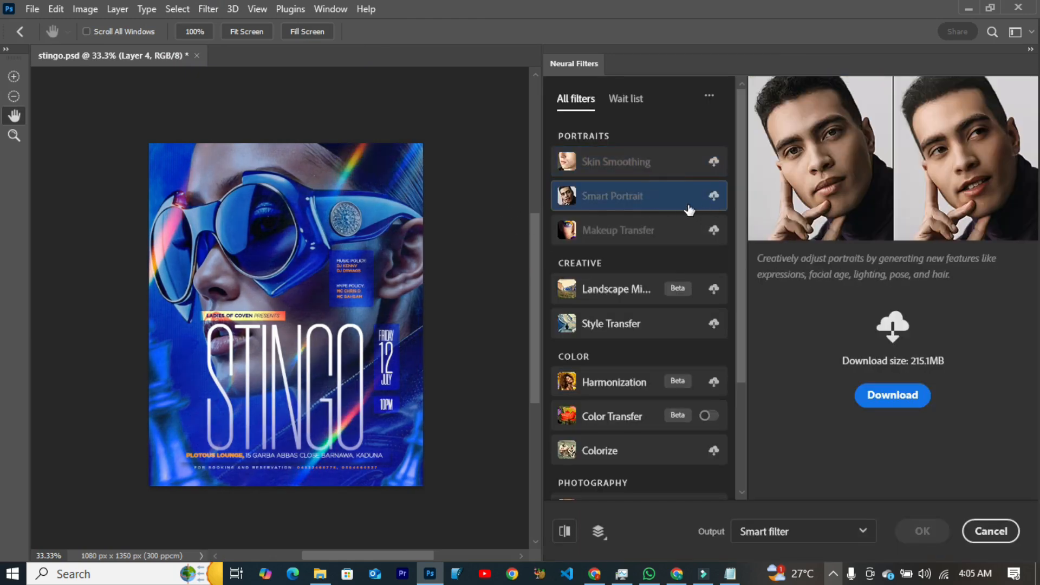
click(903, 401)
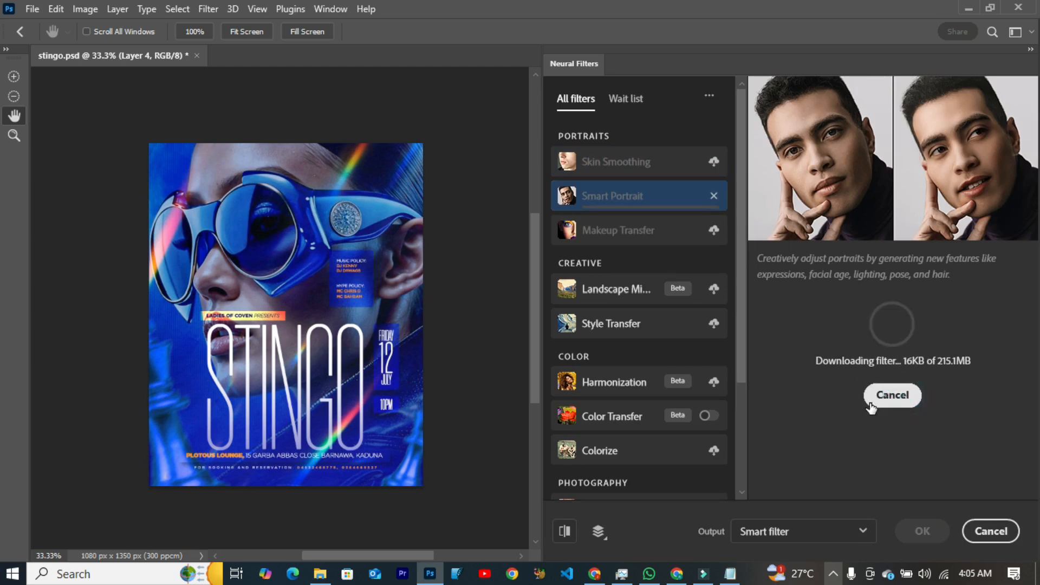